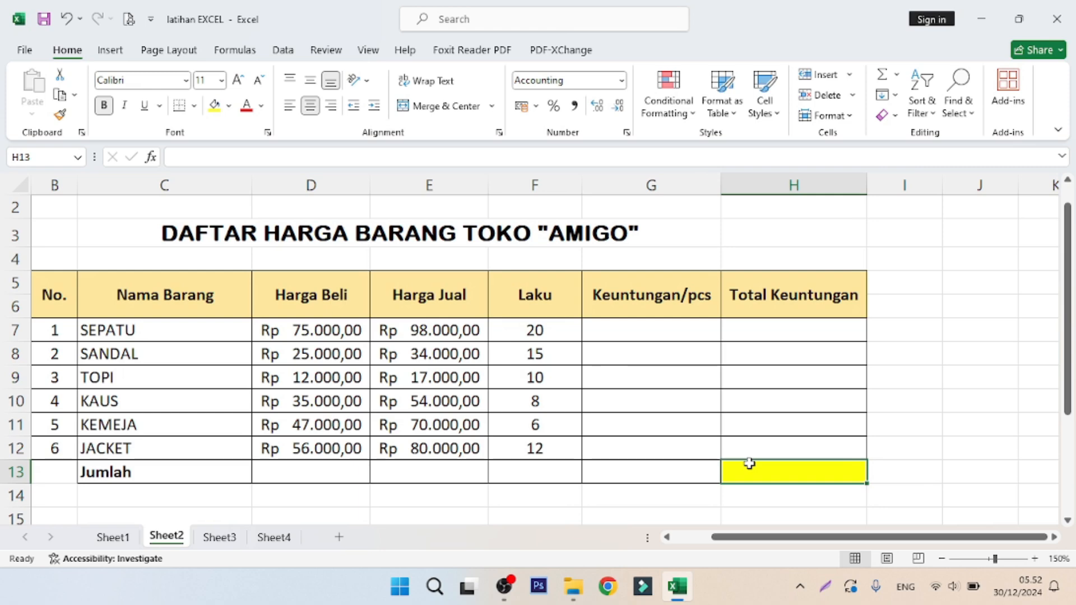
{"action": "left_click", "coordinate": [675, 332]}
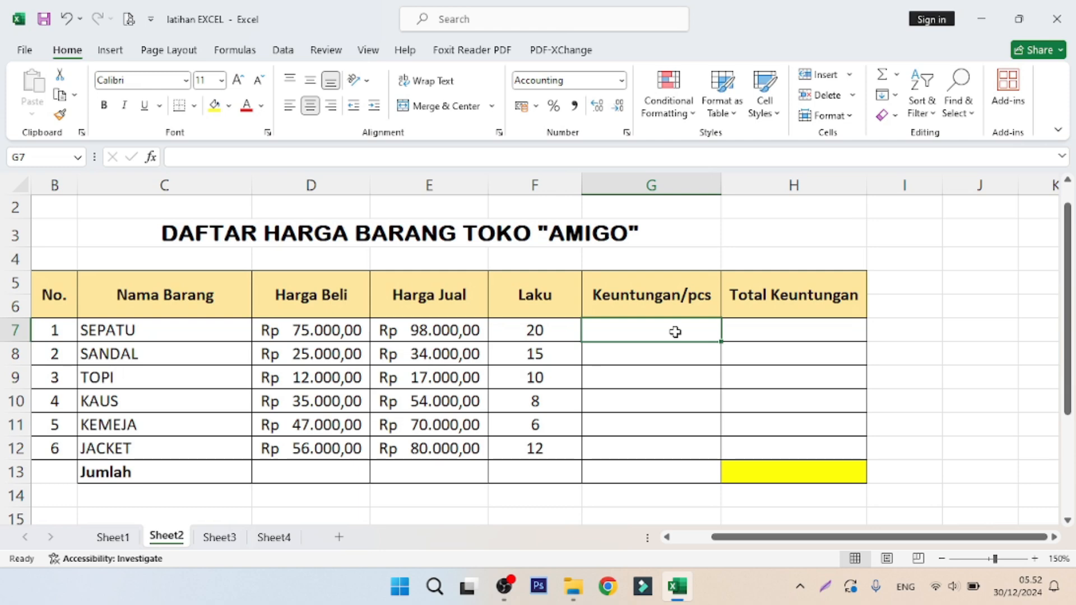
{"action": "left_click", "coordinate": [670, 353]}
{"action": "left_click", "coordinate": [670, 330]}
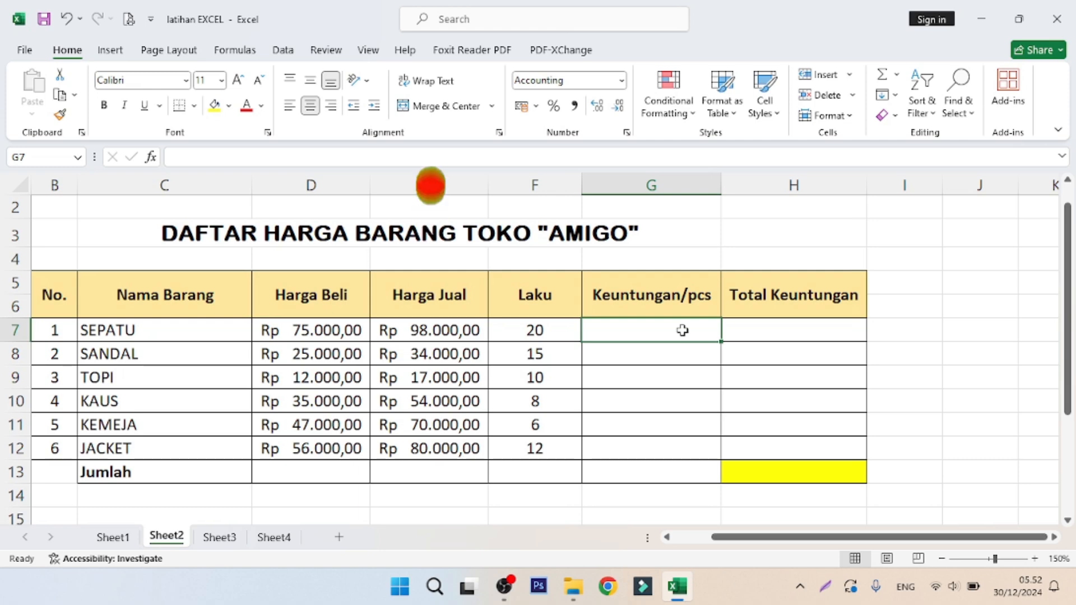
{"action": "left_click", "coordinate": [652, 357]}
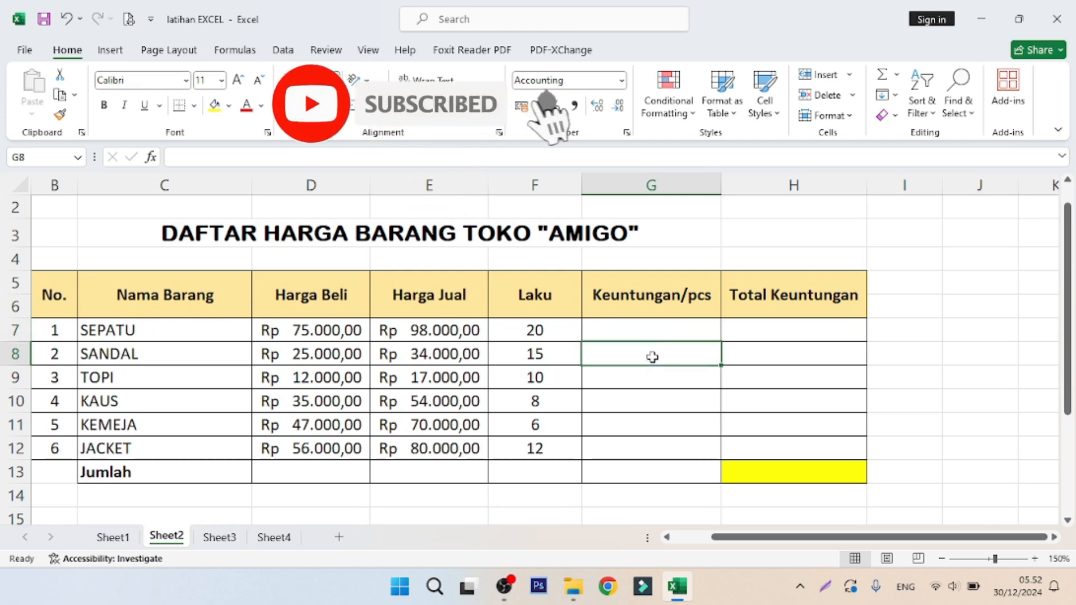
Step: In G7, enter a formula for SEPATU's profit per piece as Harga Jual minus Harga Beli, =E7-D7
{"action": "left_click", "coordinate": [658, 331]}
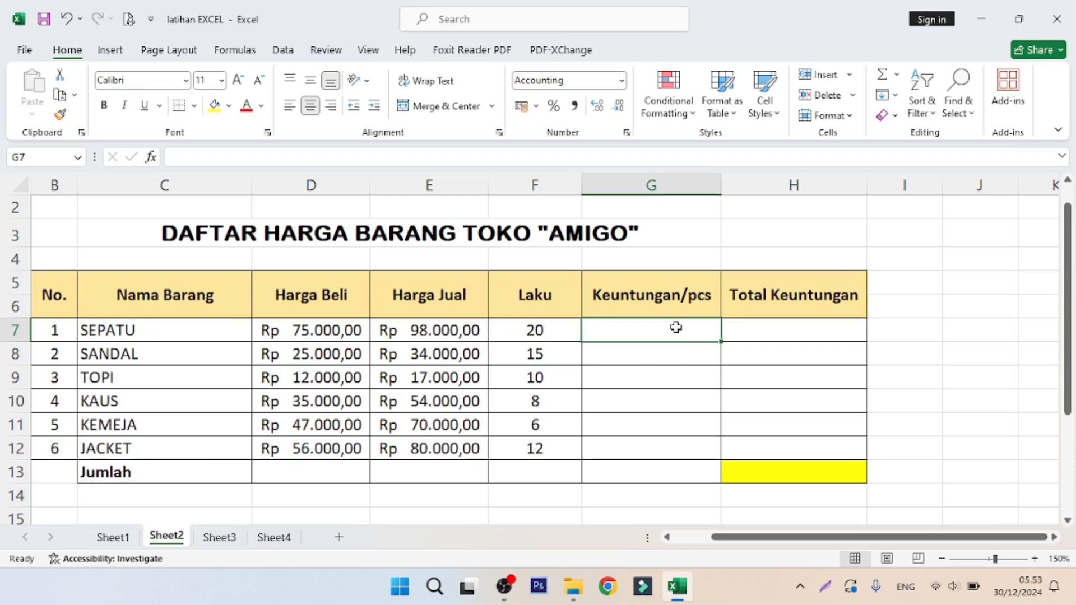
{"action": "type", "text": "="}
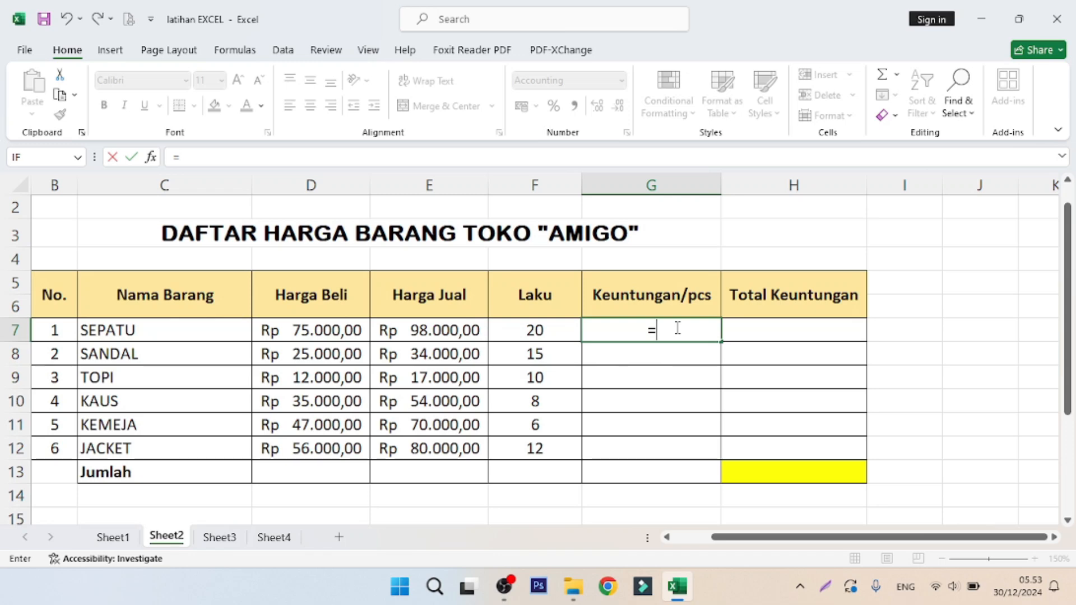
{"action": "left_click", "coordinate": [458, 331]}
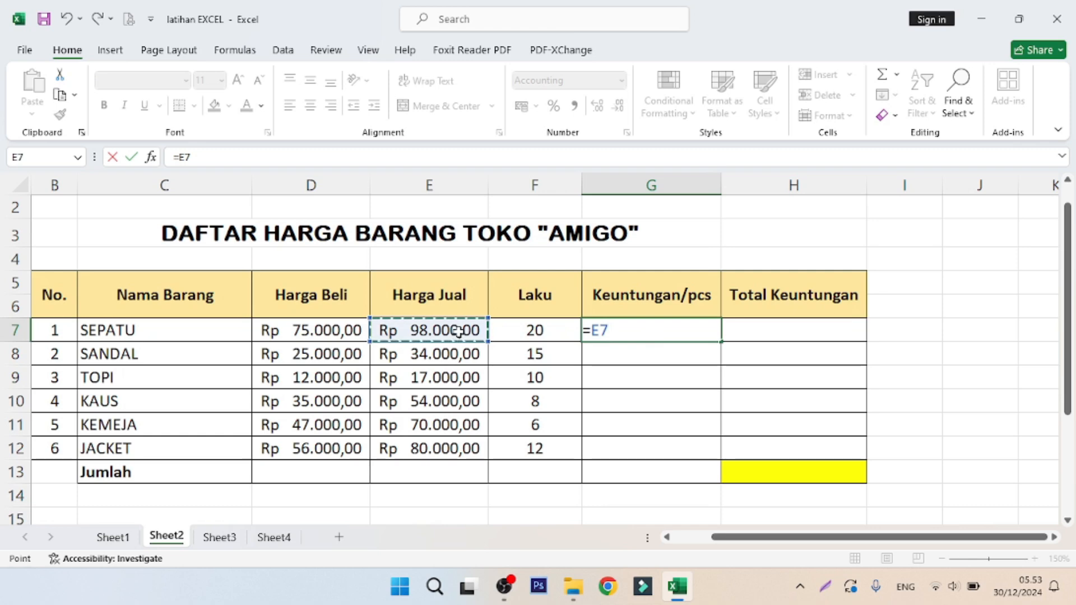
{"action": "type", "text": "-"}
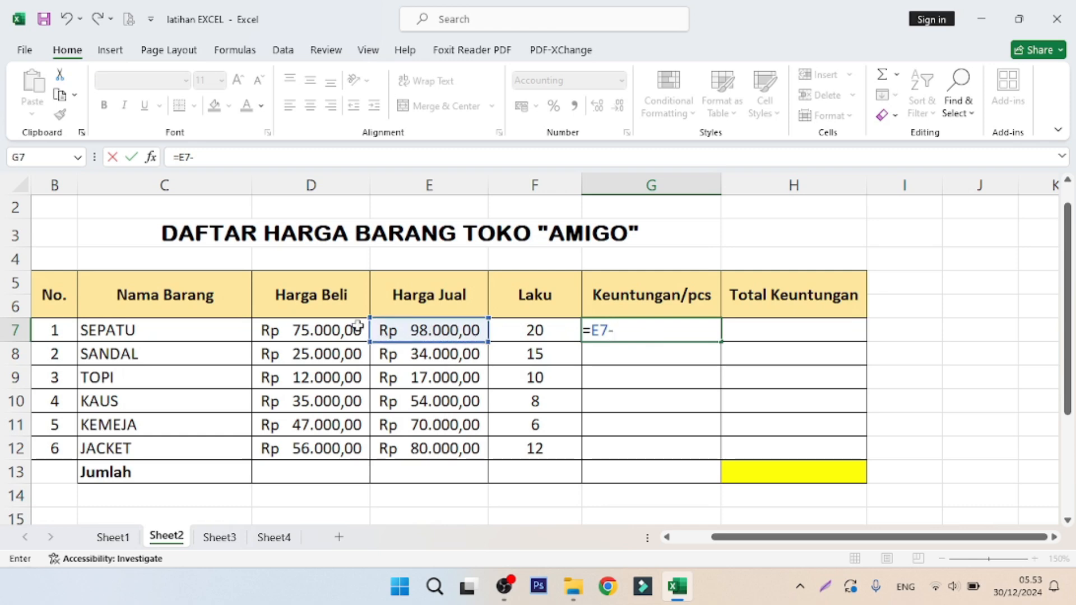
{"action": "left_click", "coordinate": [327, 330]}
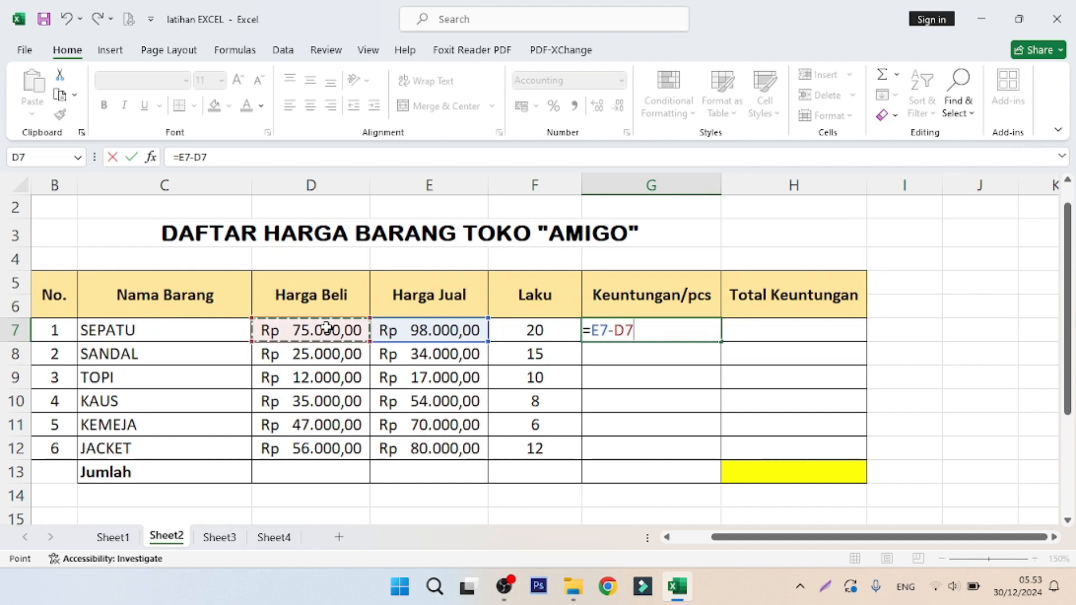
{"action": "key", "text": "Return"}
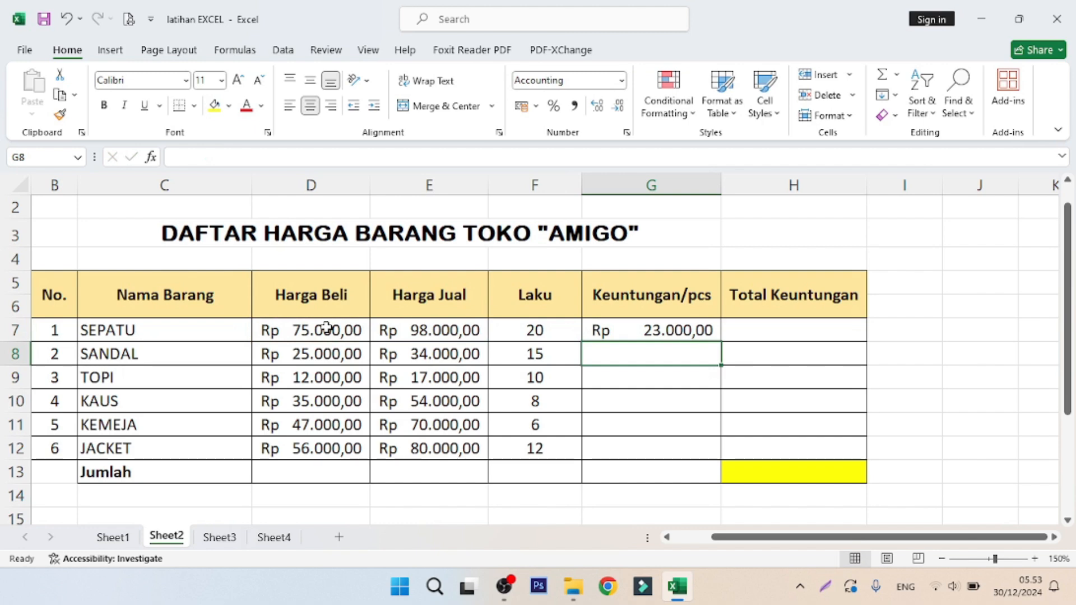
Step: Fill the Keuntungan/pcs formula from G7 down through G12 for the remaining items
{"action": "left_click", "coordinate": [614, 334]}
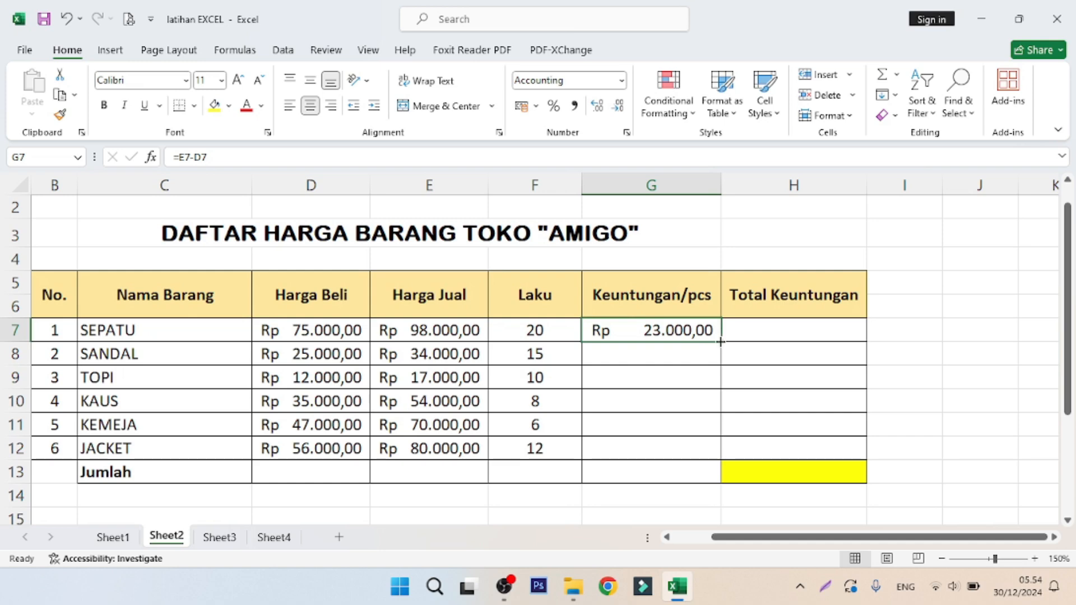
{"action": "left_click_drag", "start_coordinate": [721, 341], "coordinate": [712, 450]}
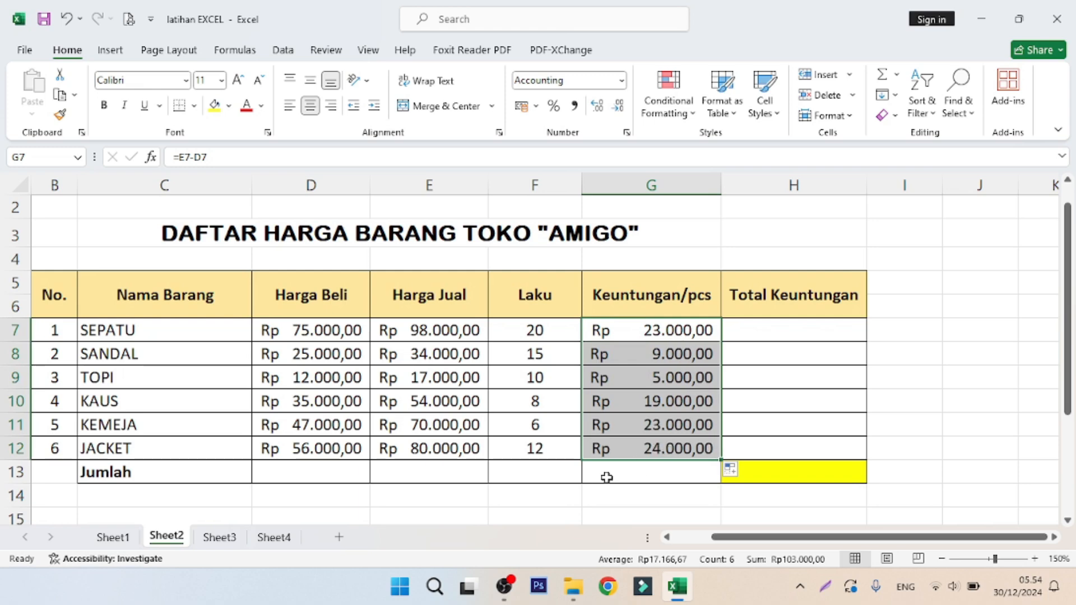
{"action": "left_click", "coordinate": [628, 477]}
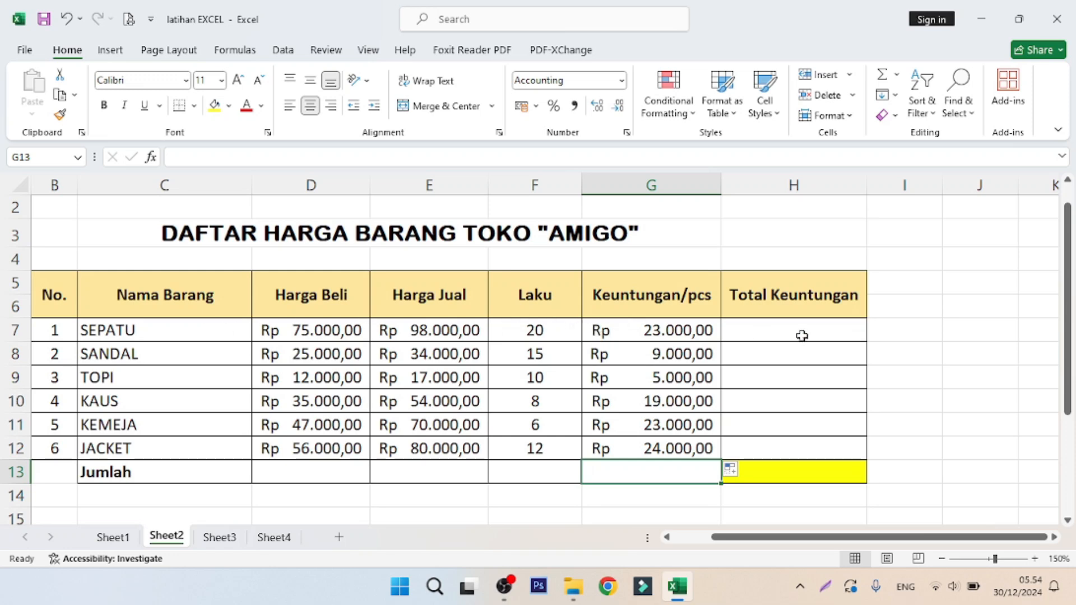
Step: In H7, enter a formula for SEPATU's total profit as Laku times Keuntungan/pcs, =F7*G7
{"action": "left_click", "coordinate": [802, 333]}
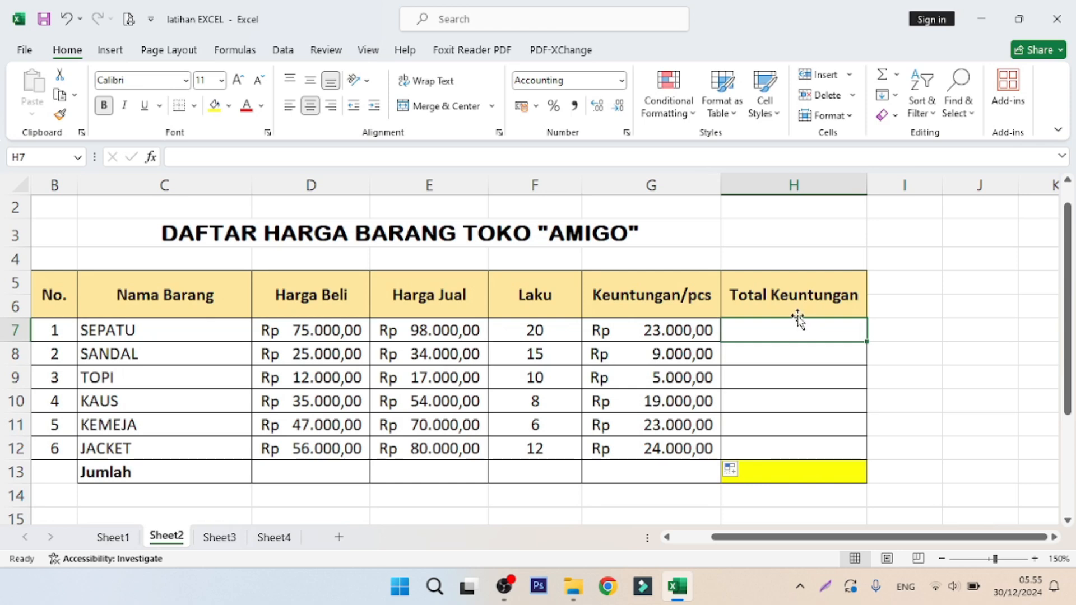
{"action": "left_click", "coordinate": [163, 334]}
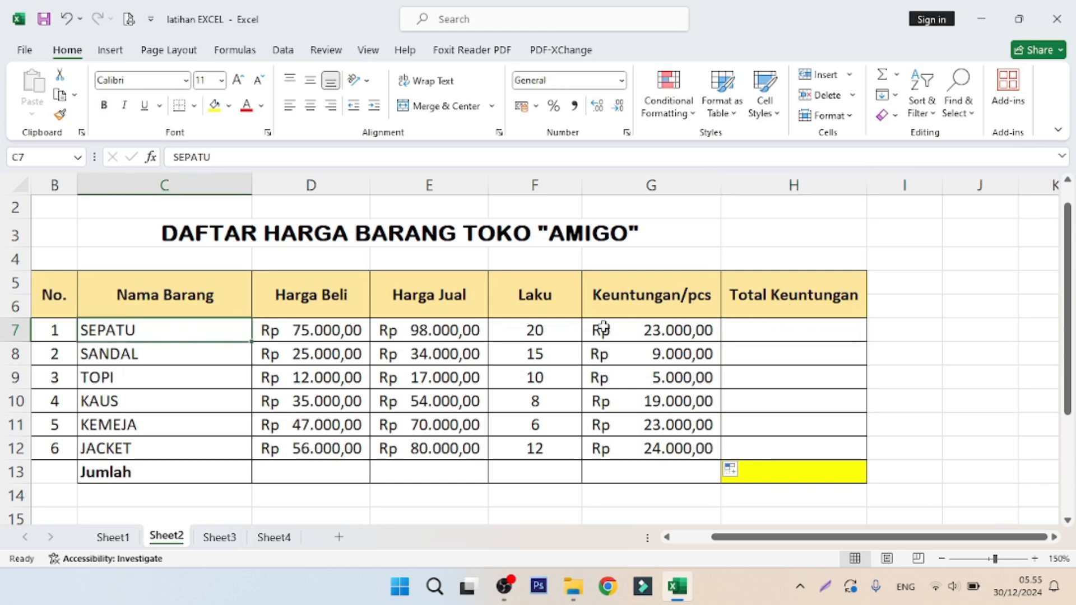
{"action": "left_click", "coordinate": [763, 331]}
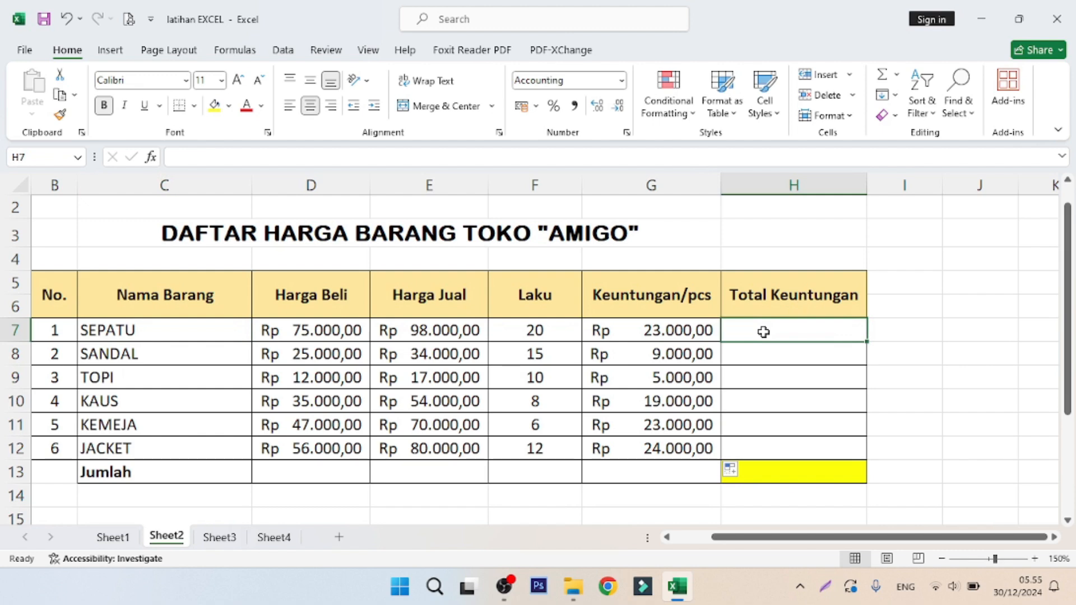
{"action": "type", "text": "="}
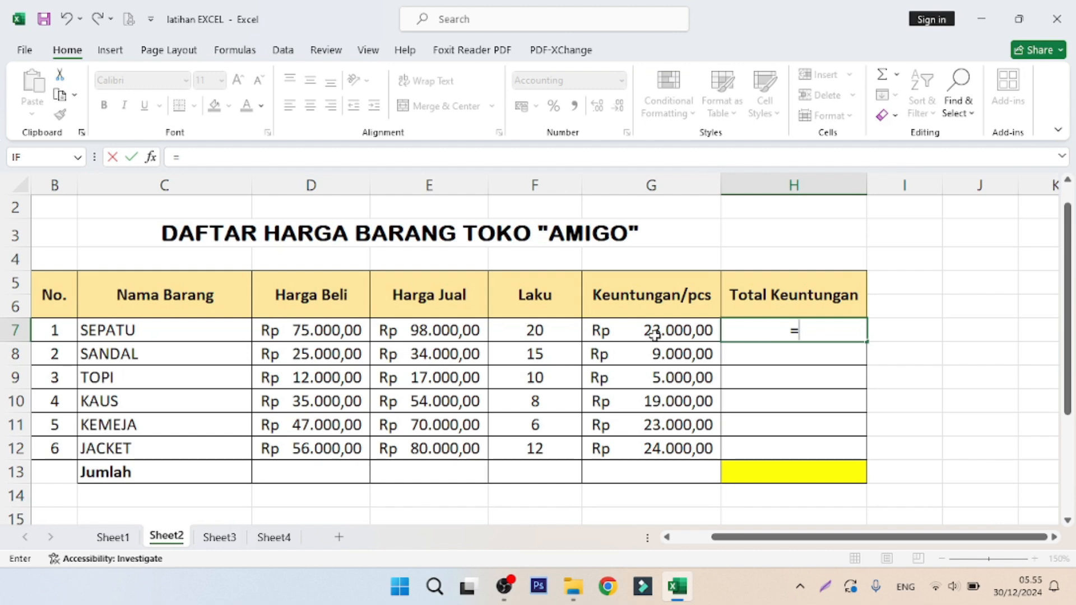
{"action": "left_click", "coordinate": [549, 331]}
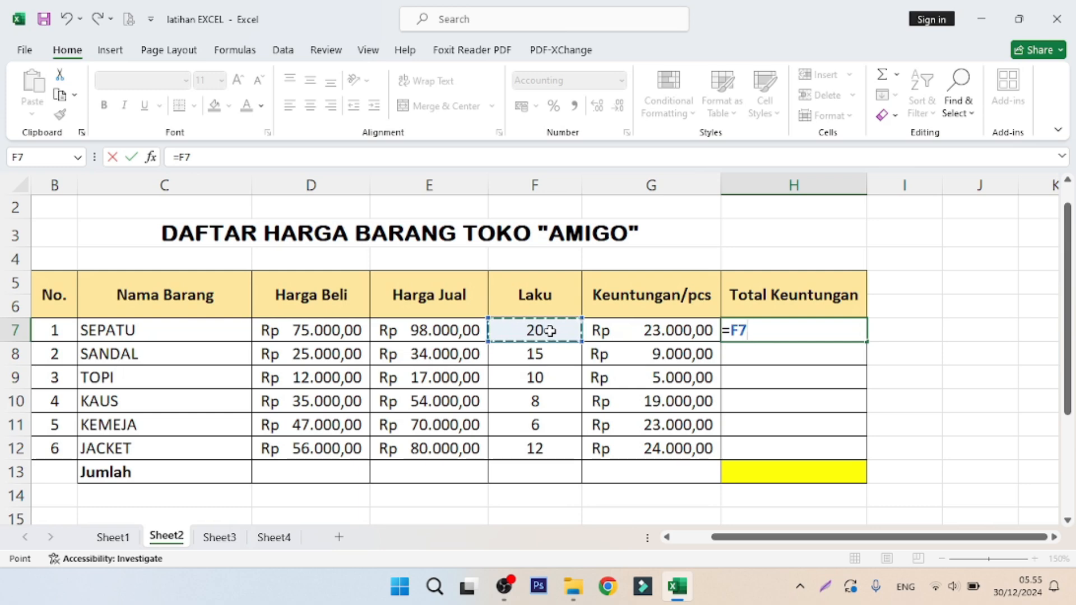
{"action": "type", "text": "*"}
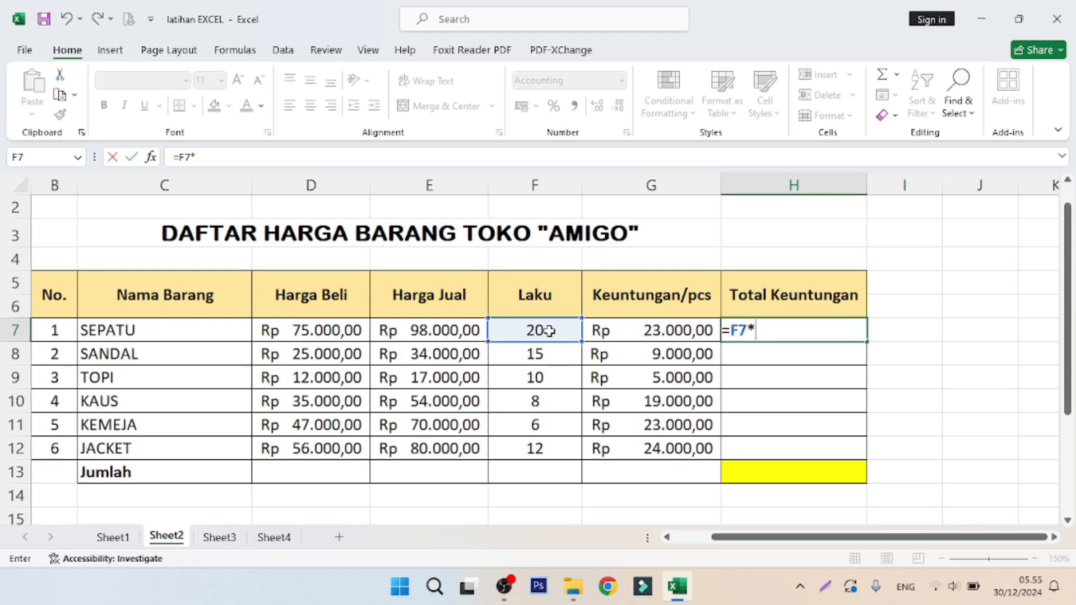
{"action": "left_click", "coordinate": [639, 330]}
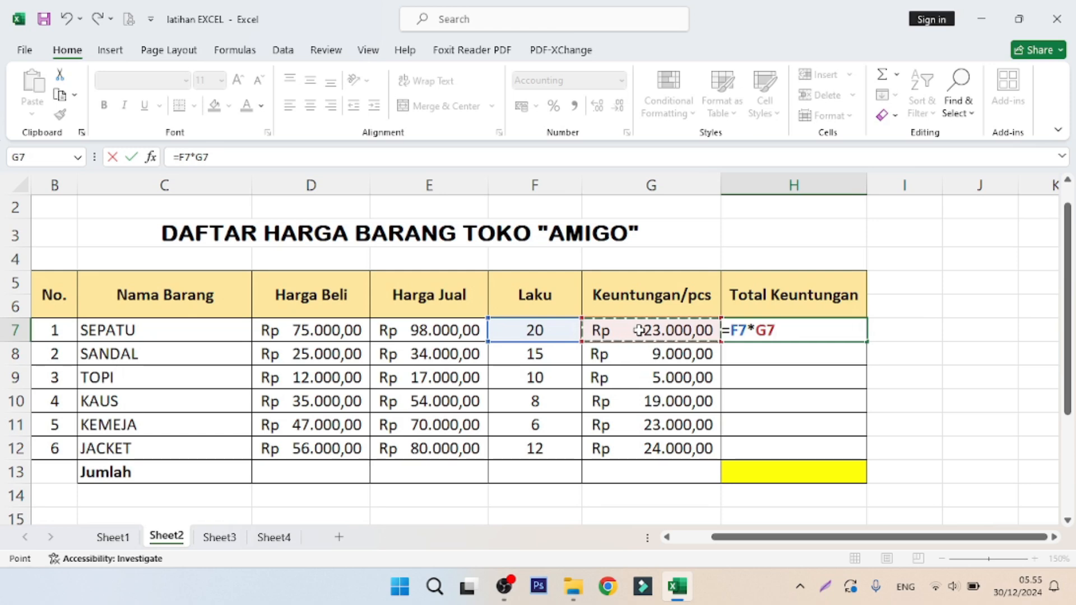
{"action": "key", "text": "Return"}
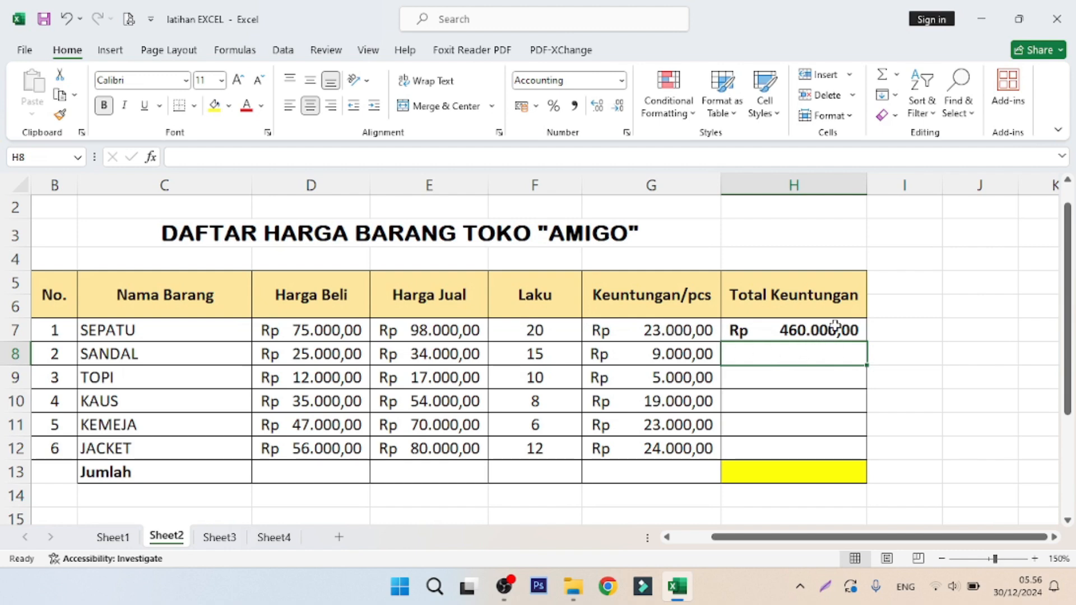
Step: Fill the Total Keuntungan formula from H7 down through H12 for the remaining items
{"action": "left_click", "coordinate": [849, 332]}
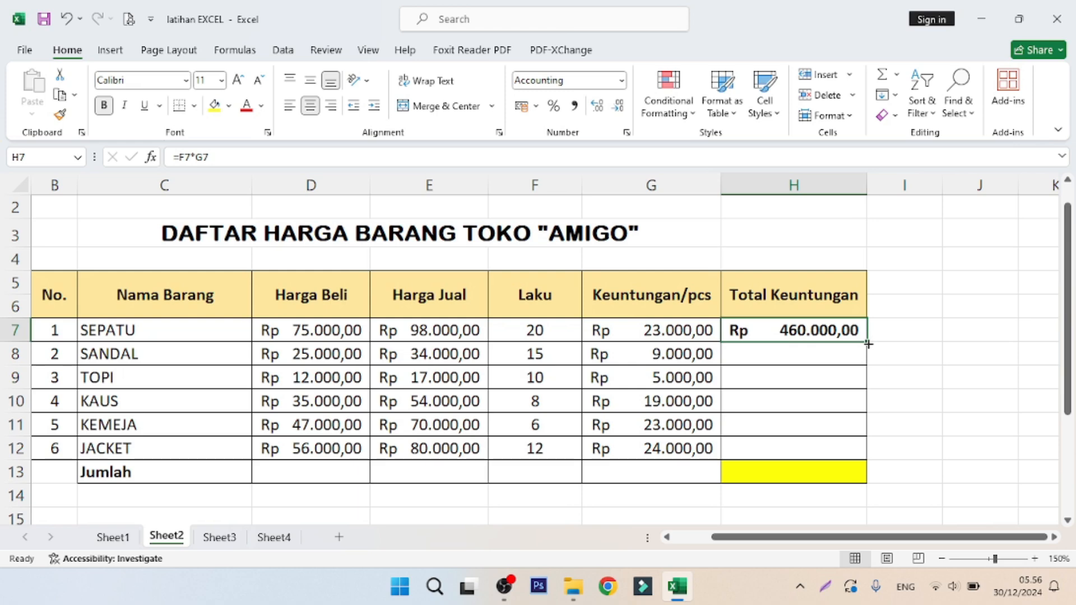
{"action": "left_click_drag", "start_coordinate": [868, 344], "coordinate": [855, 458]}
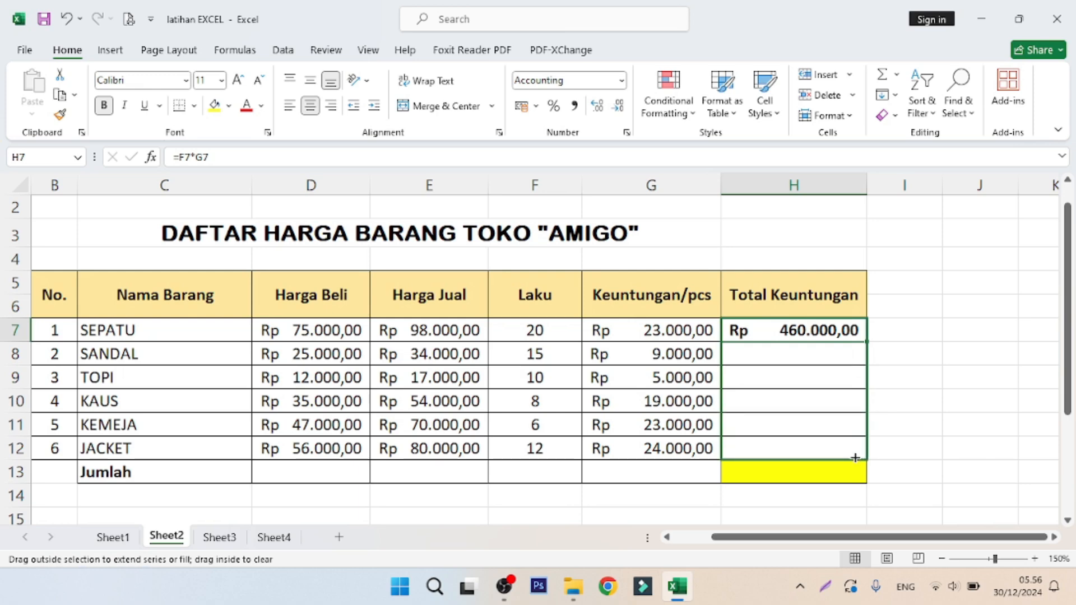
{"action": "left_click_drag", "start_coordinate": [855, 458], "coordinate": [855, 450]}
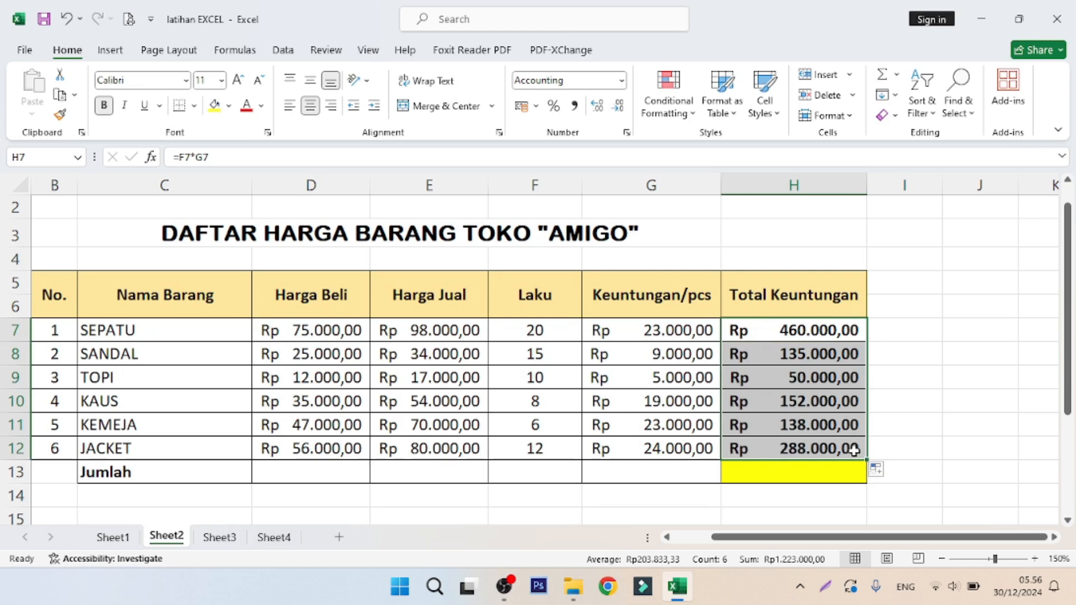
{"action": "left_click", "coordinate": [835, 347]}
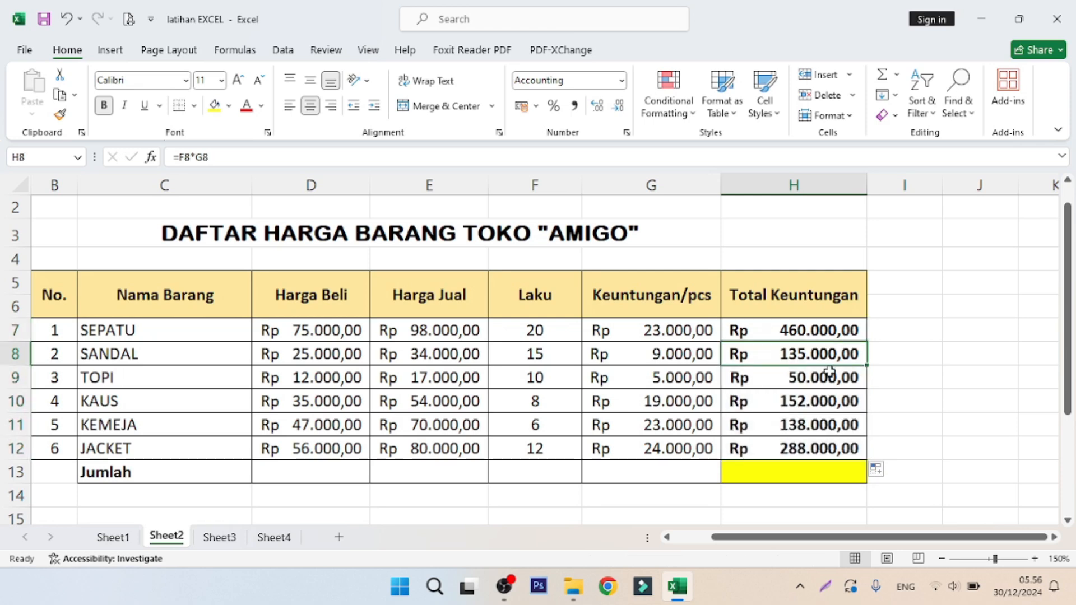
{"action": "left_click", "coordinate": [828, 377]}
{"action": "left_click", "coordinate": [821, 404]}
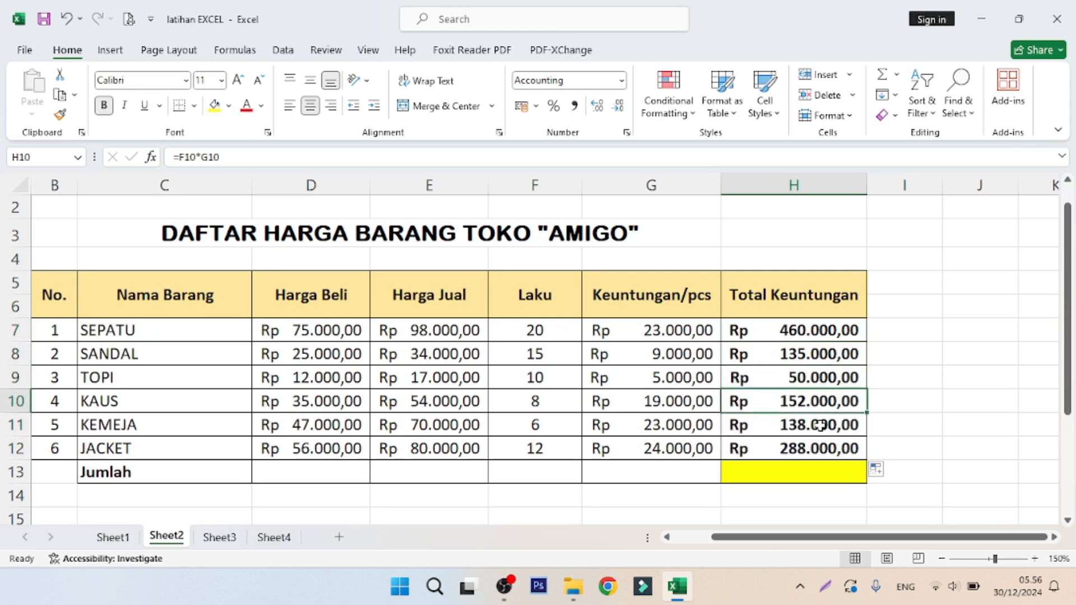
{"action": "left_click", "coordinate": [820, 426]}
{"action": "left_click", "coordinate": [811, 448]}
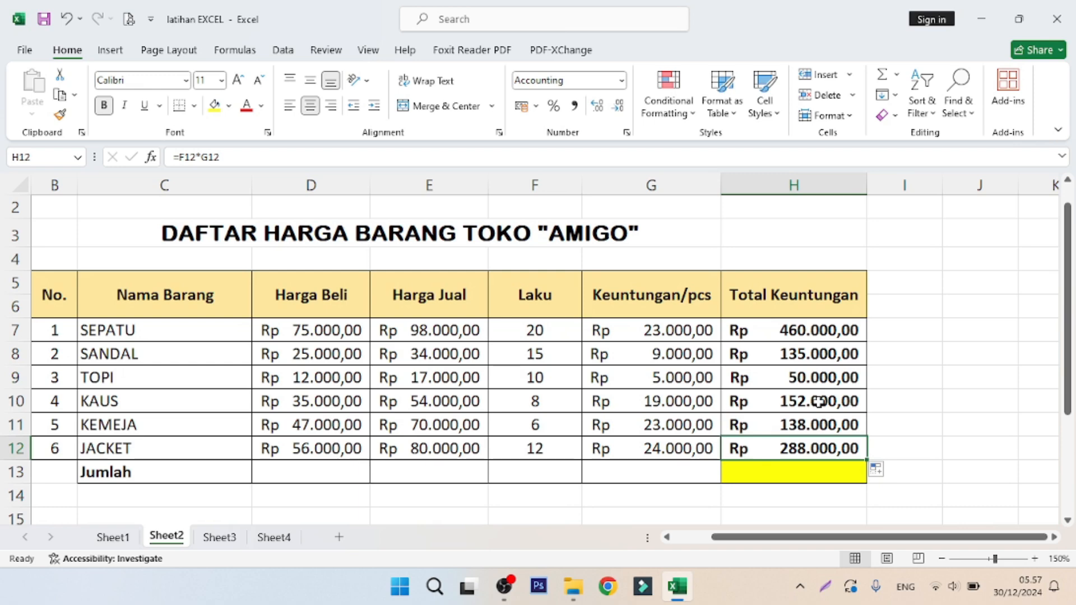
Step: Total the Total Keuntungan column in the yellow Jumlah cell H13 with the Sum function, =SUM(H7:H12)
{"action": "left_click", "coordinate": [788, 475]}
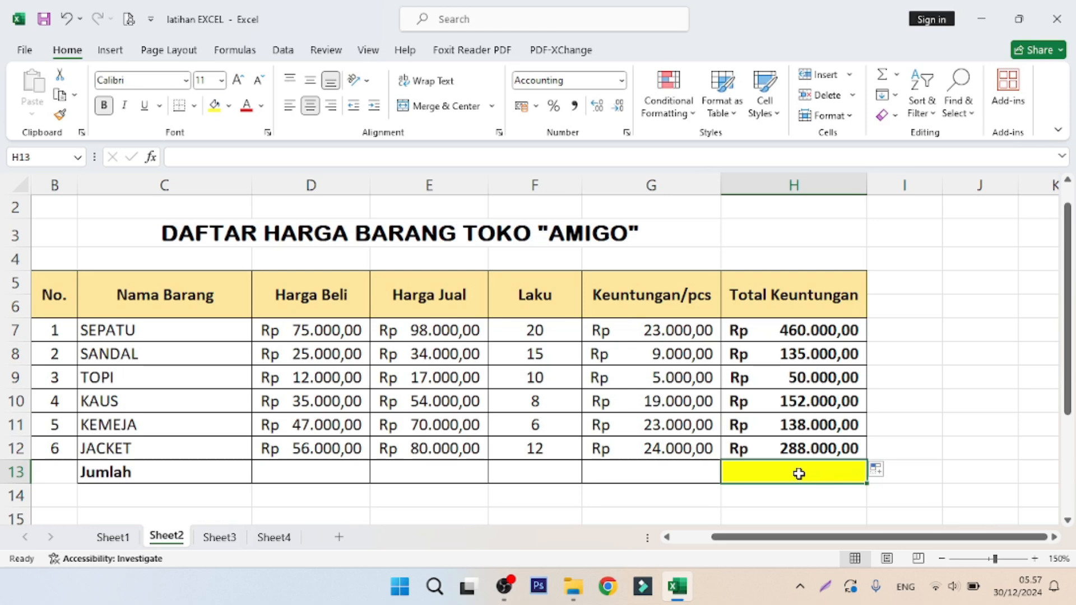
{"action": "left_click", "coordinate": [897, 80]}
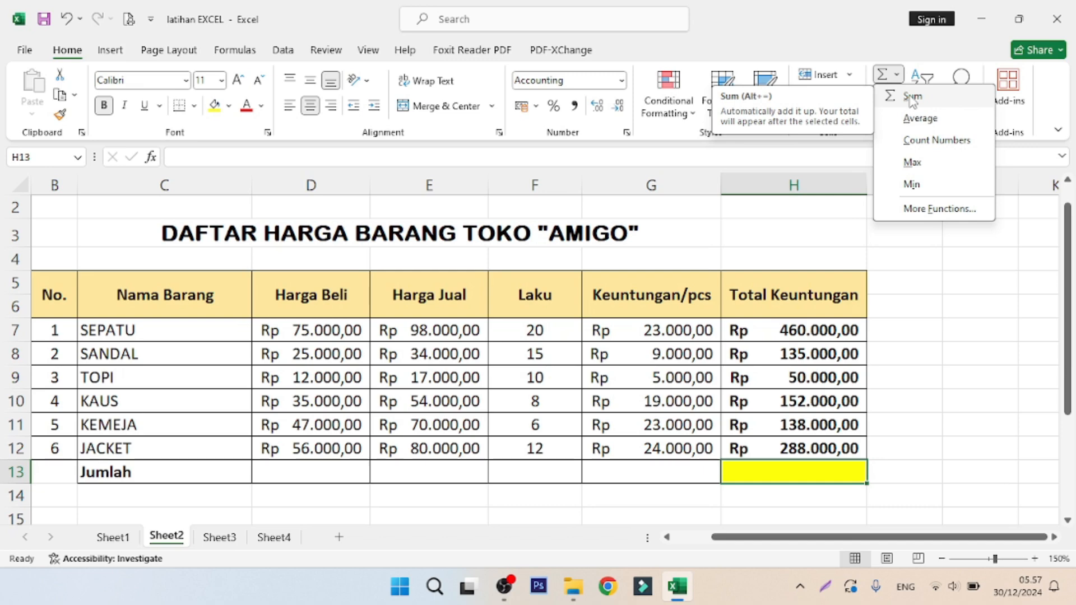
{"action": "left_click", "coordinate": [911, 97]}
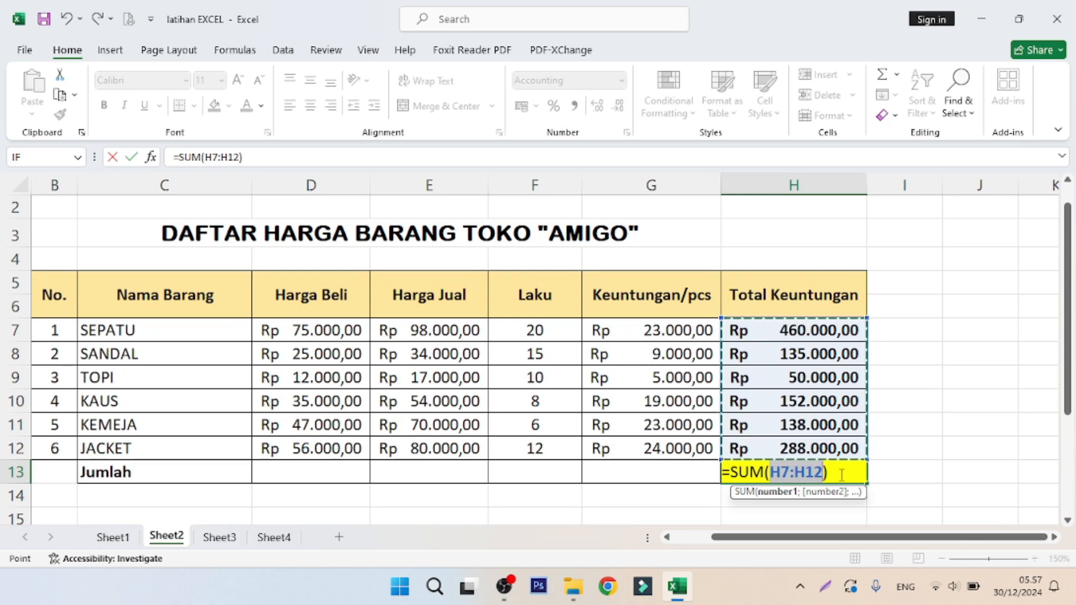
{"action": "key", "text": "Return"}
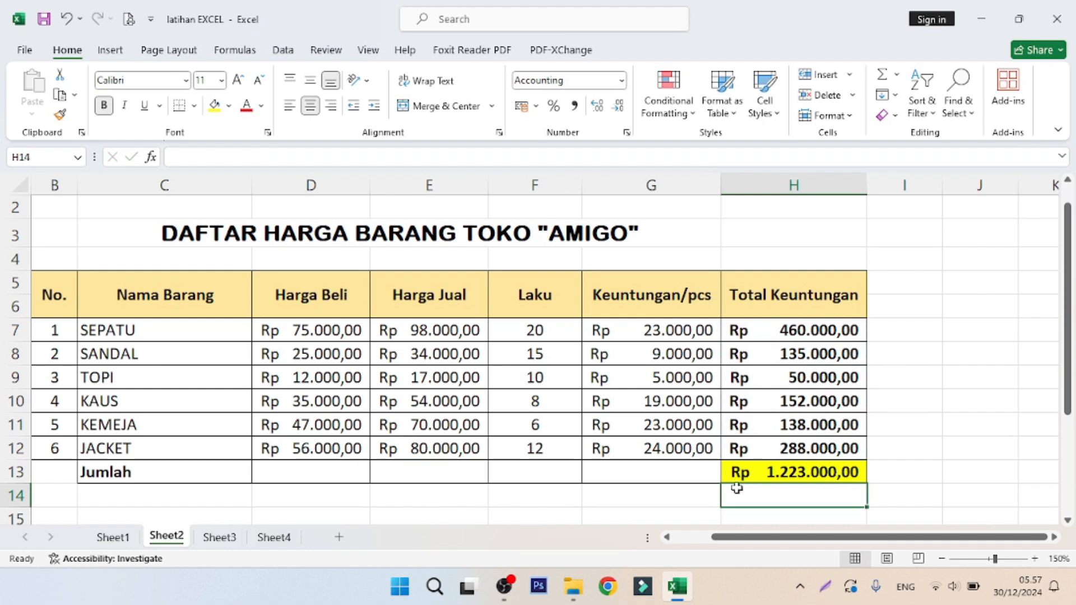
{"action": "left_click", "coordinate": [830, 476]}
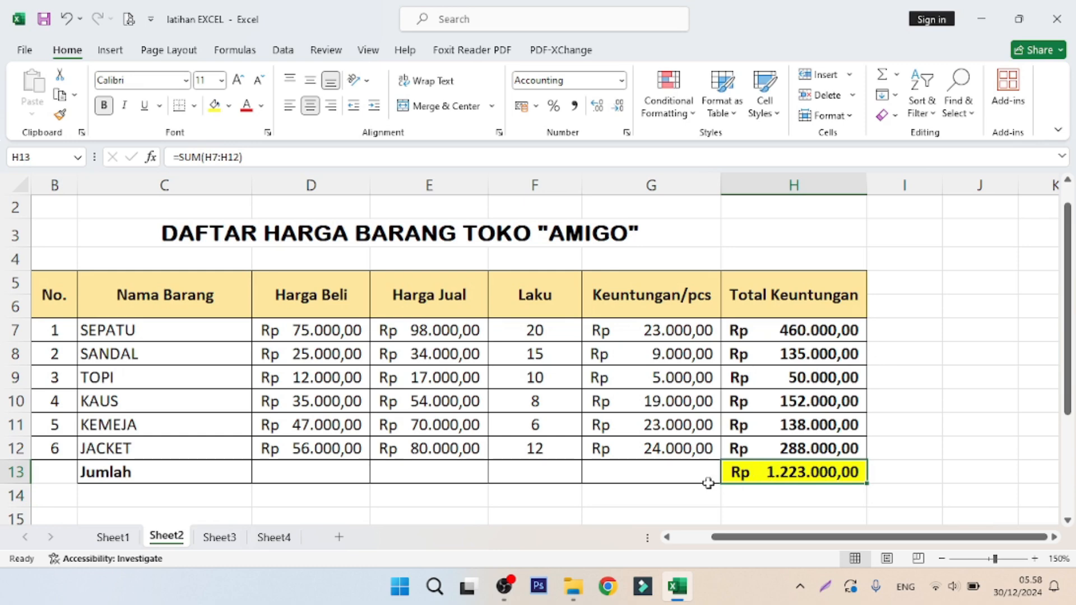
{"action": "left_click", "coordinate": [670, 481]}
{"action": "left_click", "coordinate": [762, 474]}
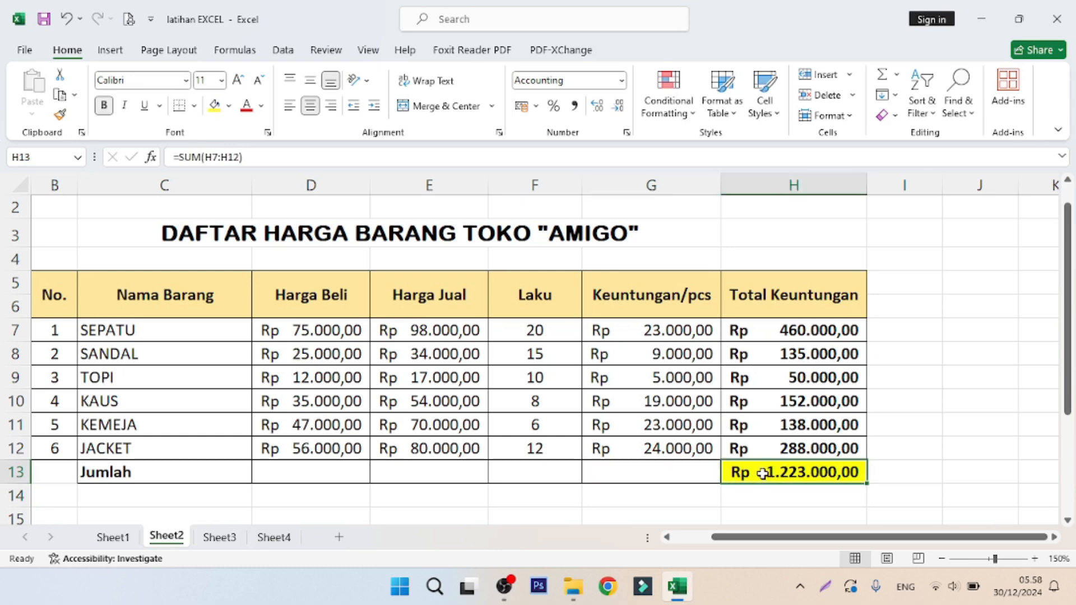